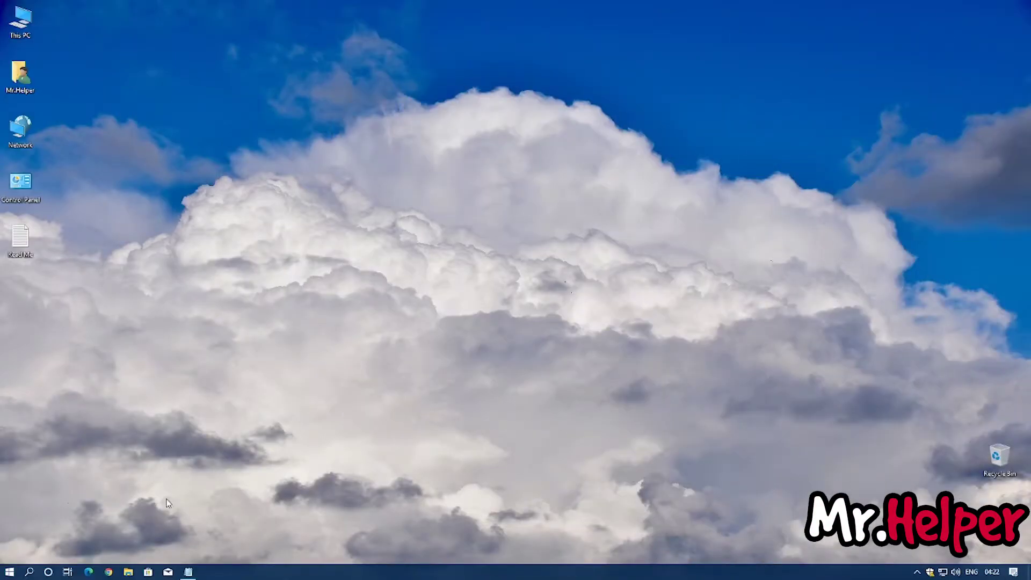
# Browse from This PC through Local Disk (C:) and Users into your user profile folder.
pyautogui.doubleClick(21, 21)
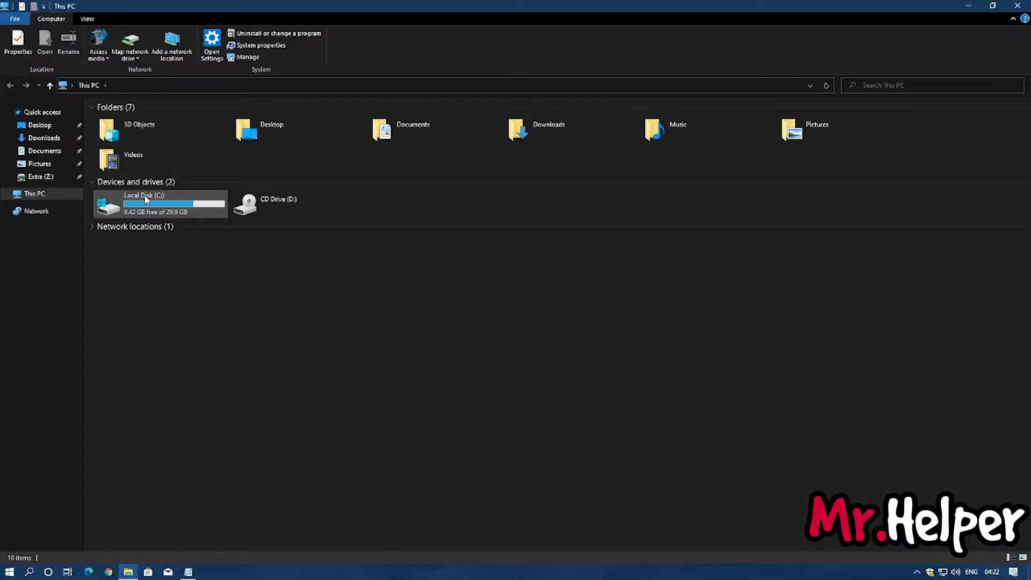
pyautogui.doubleClick(145, 198)
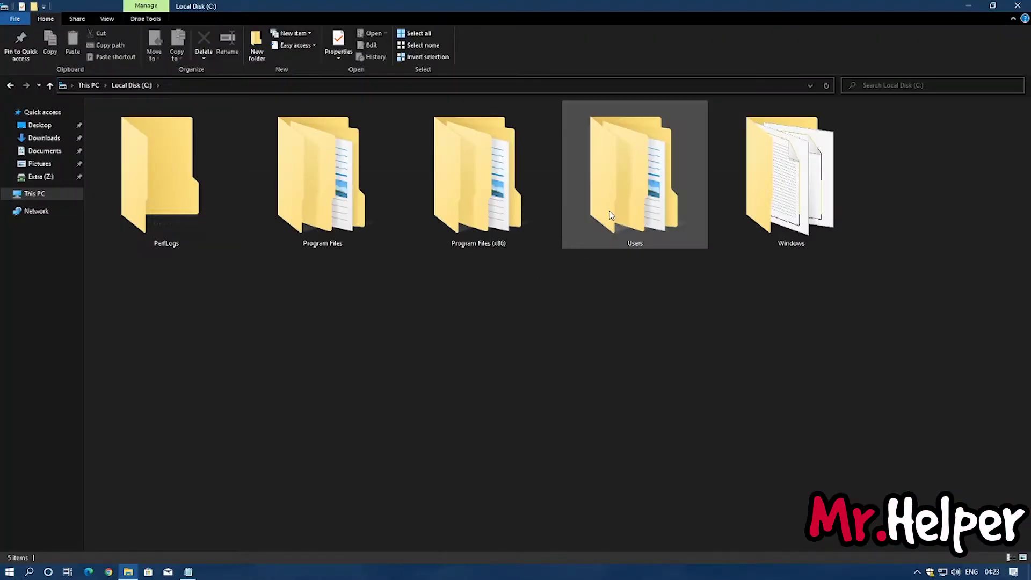
pyautogui.doubleClick(610, 217)
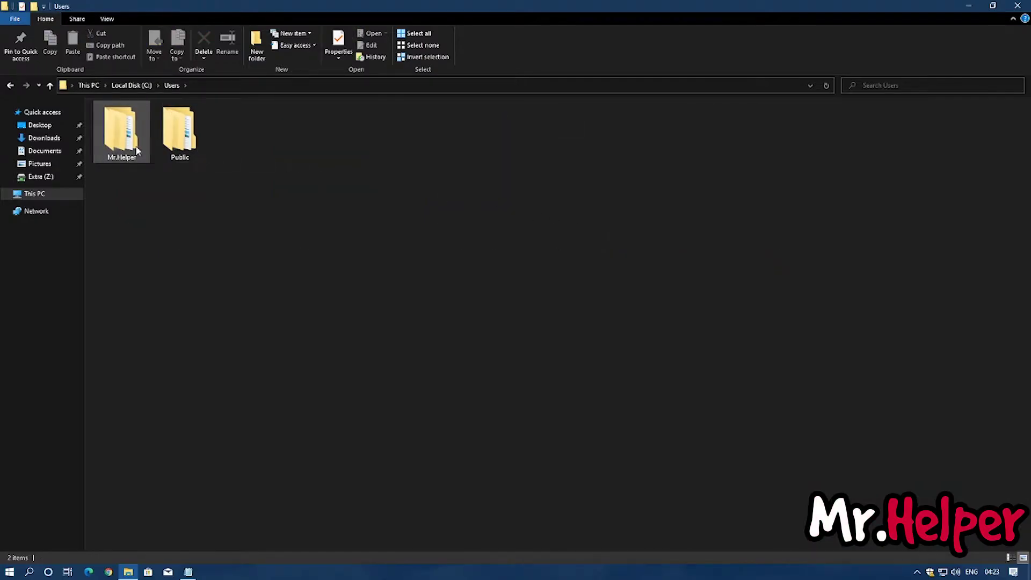
pyautogui.click(131, 147)
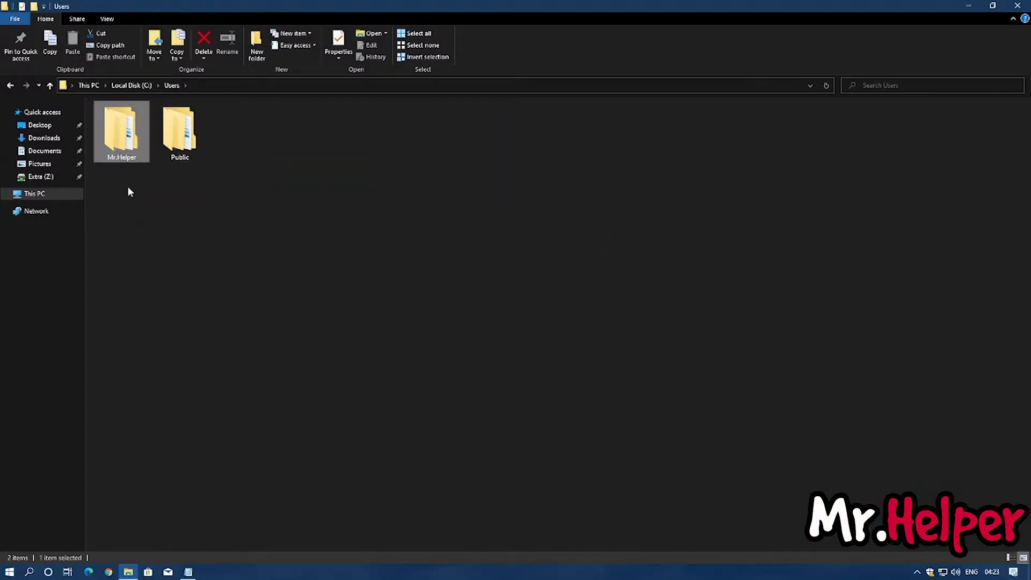
pyautogui.doubleClick(127, 151)
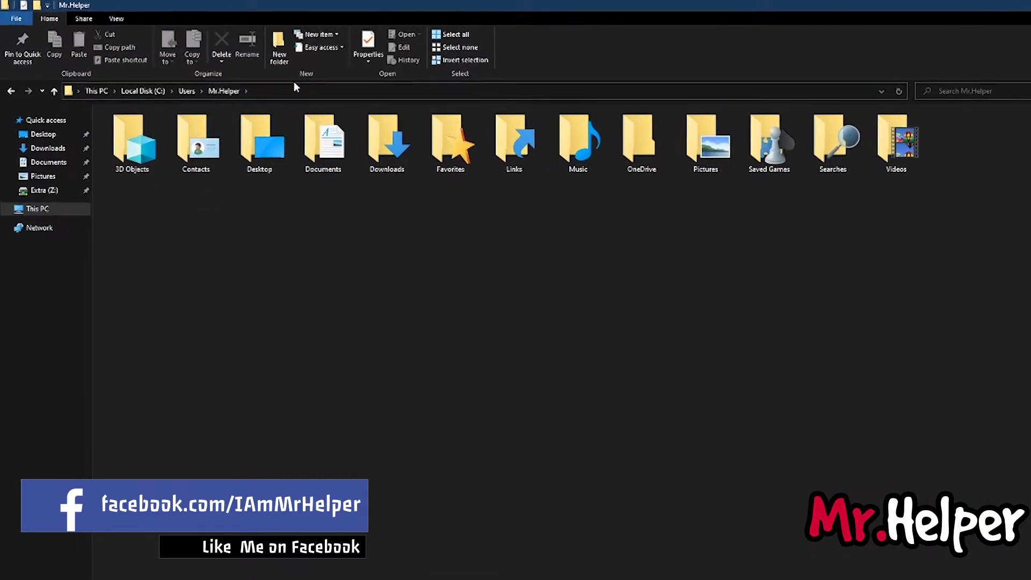
# Append \AppData to the folder path in the address bar.
pyautogui.click(295, 91)
pyautogui.click(295, 92)
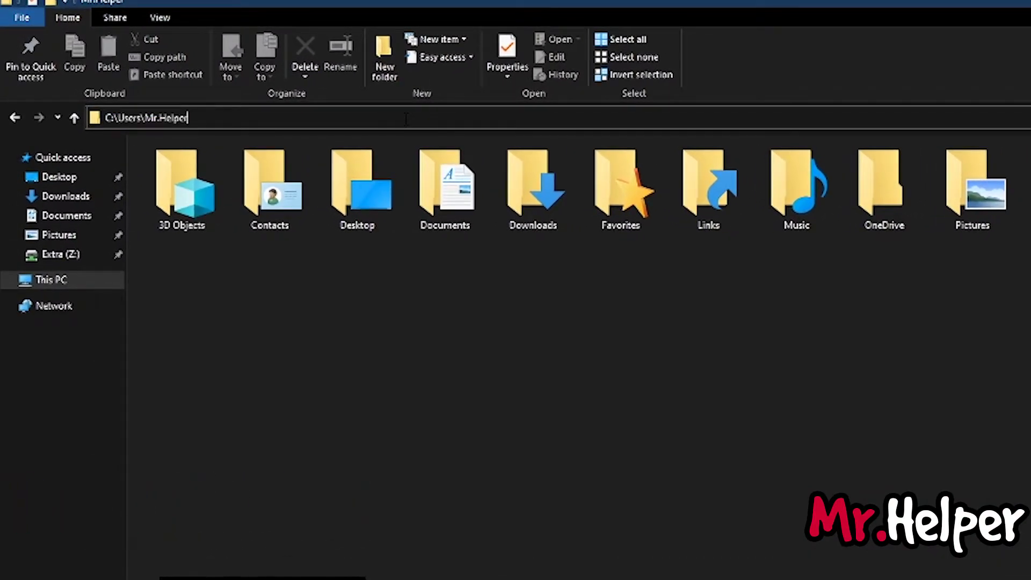
pyautogui.write('\\')
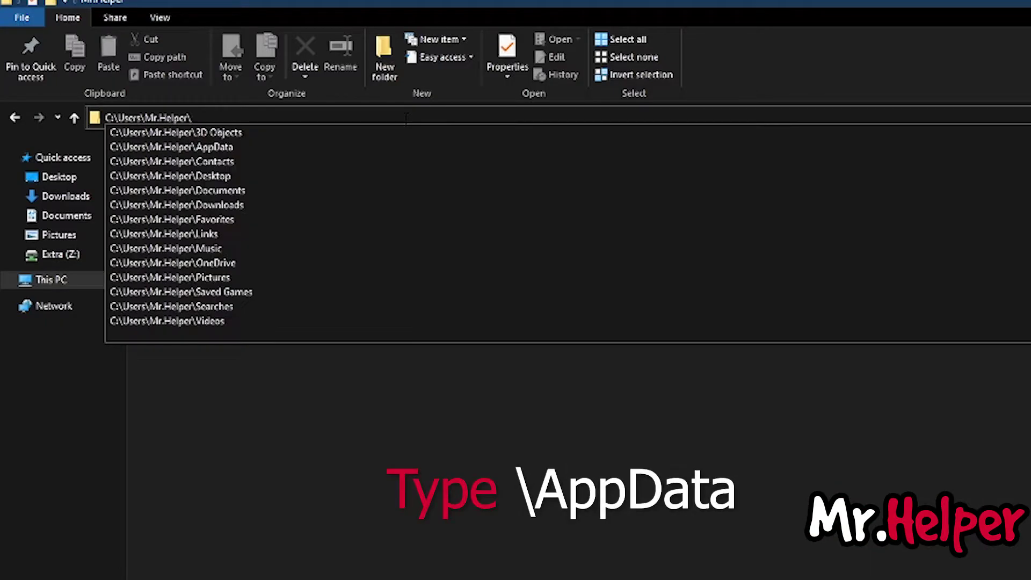
pyautogui.write('AppData')
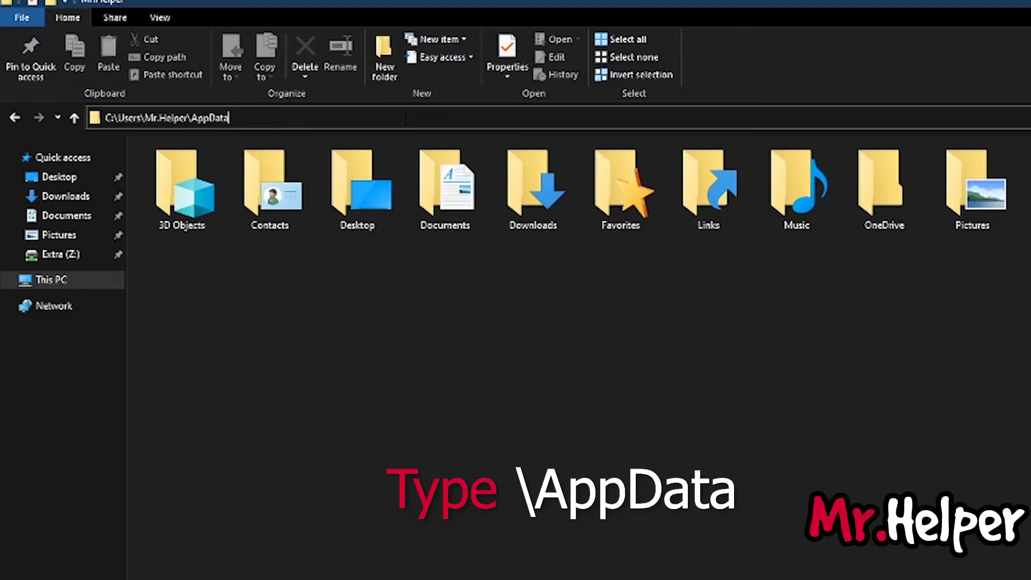
# Go into AppData\Local\NFS Underground 2, select its save-profile folder, then return to This PC.
pyautogui.press('Return')
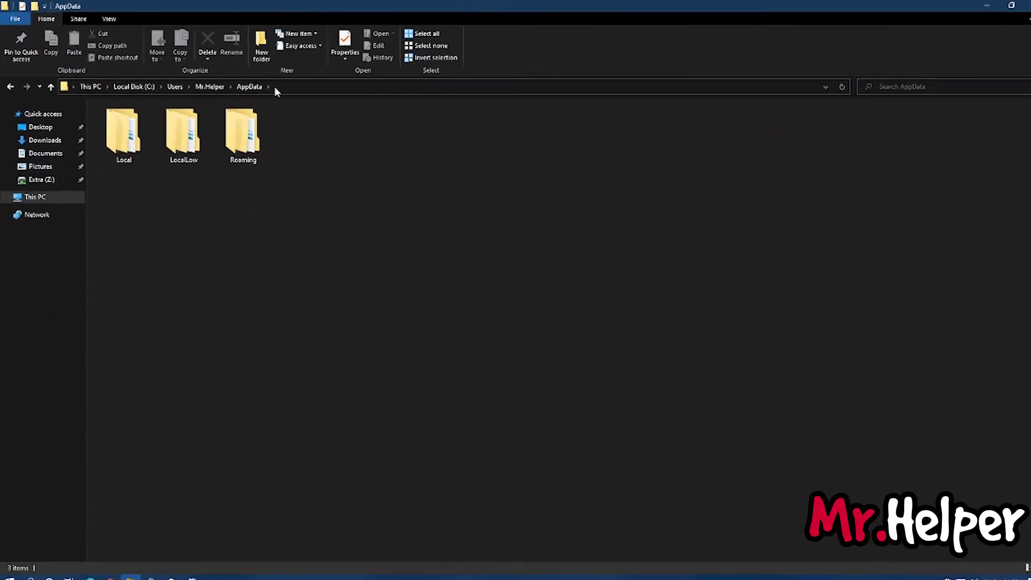
pyautogui.doubleClick(135, 125)
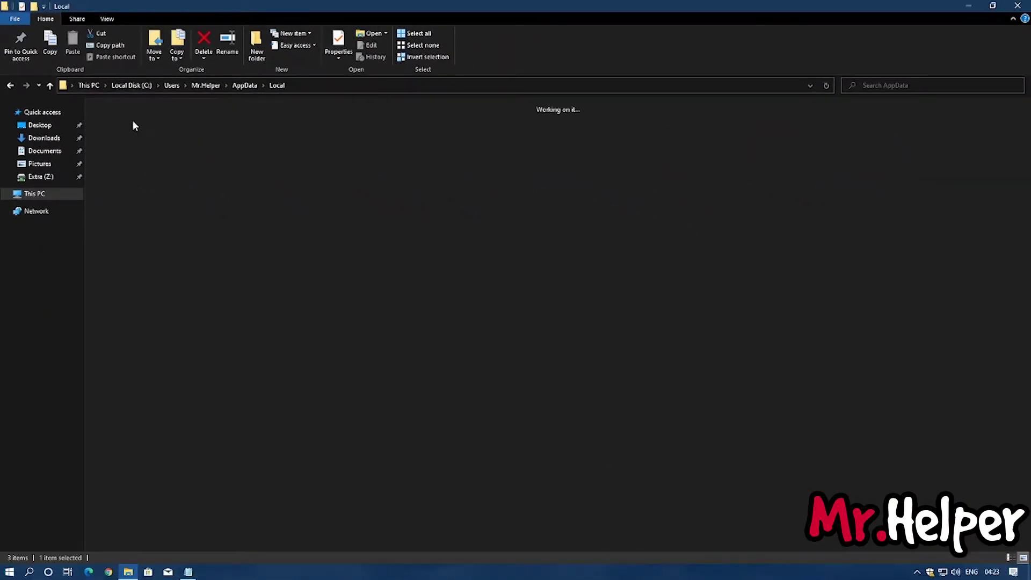
pyautogui.click(642, 161)
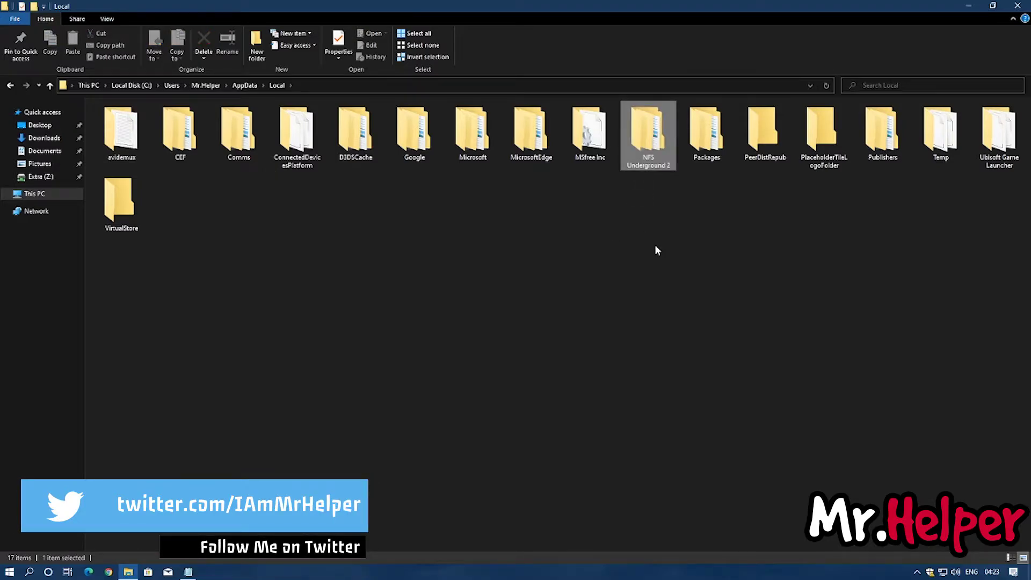
pyautogui.doubleClick(658, 151)
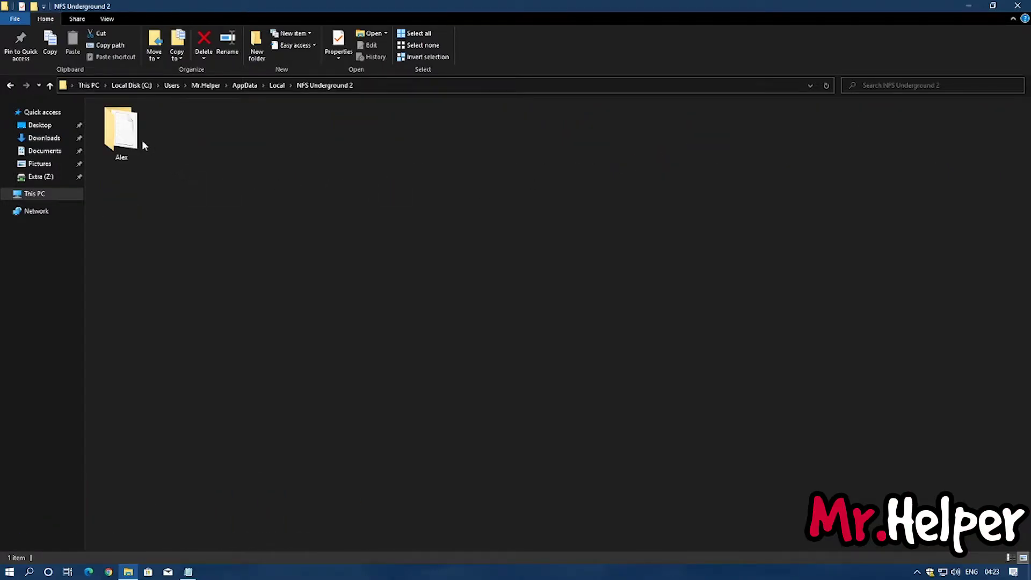
pyautogui.click(142, 141)
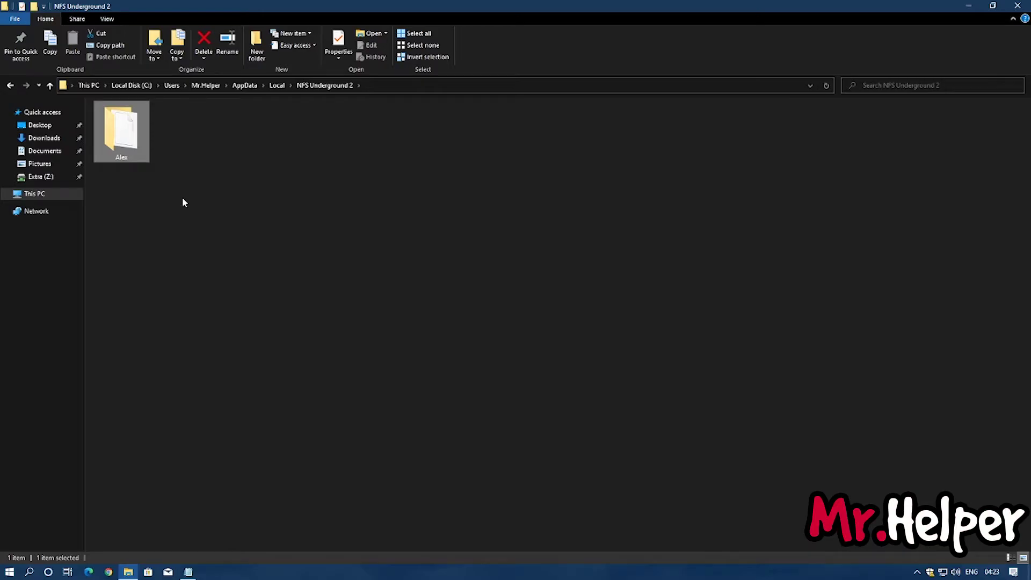
pyautogui.click(90, 86)
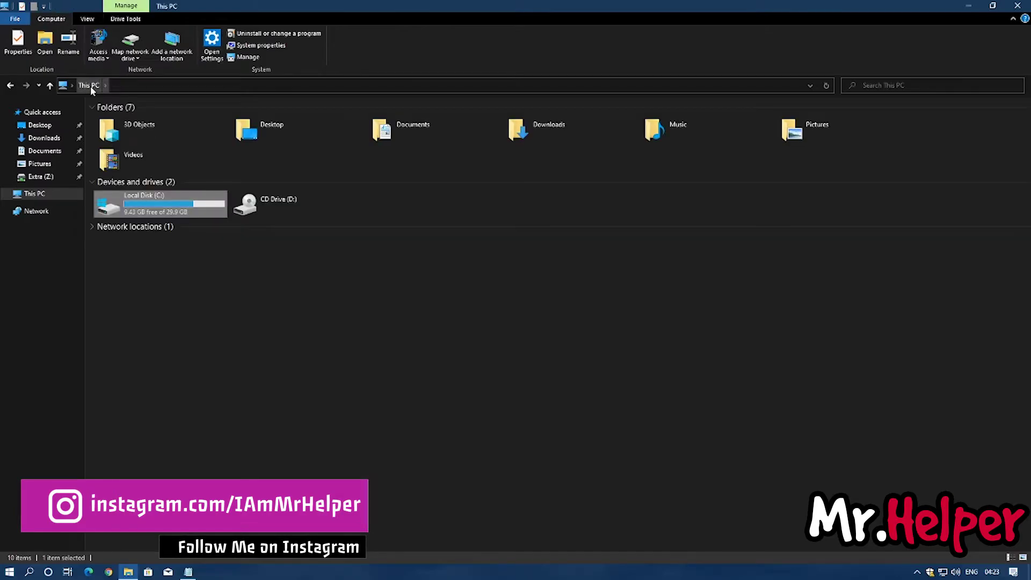
# Close the Explorer window and run %AppData% from the Win+R Run box.
pyautogui.click(1022, 5)
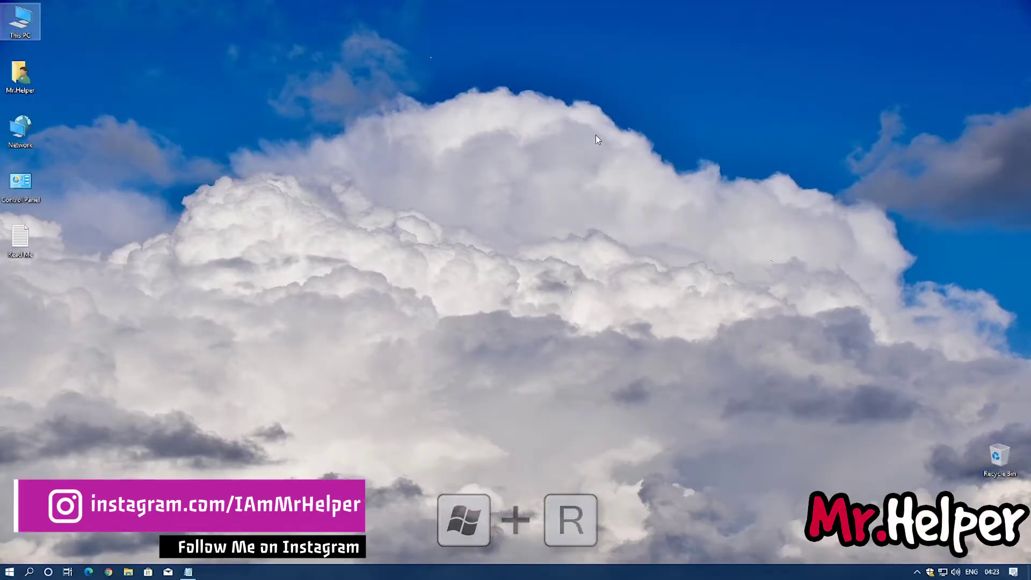
pyautogui.press('super+r')
pyautogui.click(188, 572)
pyautogui.click(107, 508)
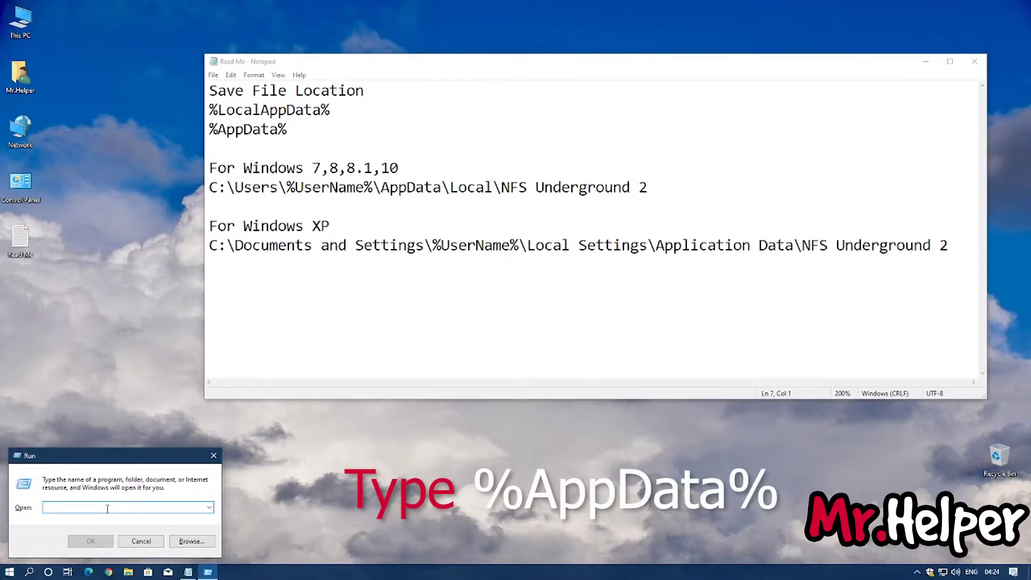
pyautogui.write('%%')
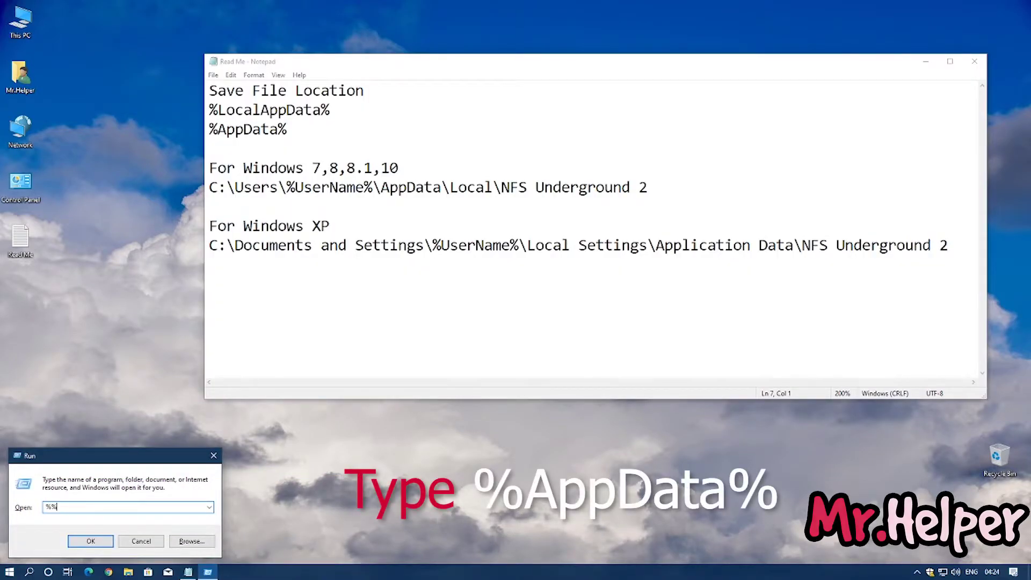
pyautogui.press('BackSpace')
pyautogui.write('AppD')
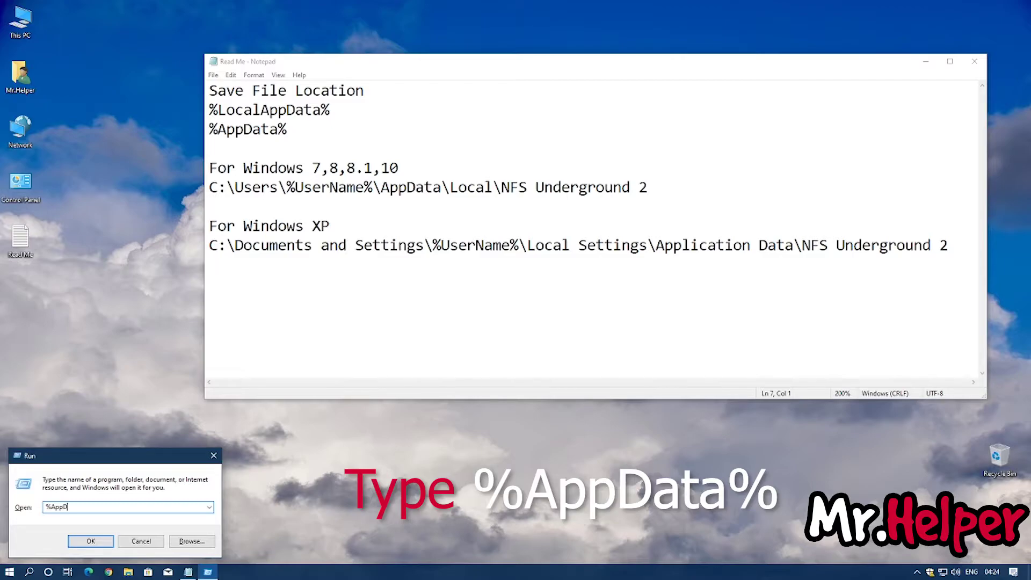
pyautogui.press('BackSpace')
pyautogui.press('BackSpace')
pyautogui.write('pData%')
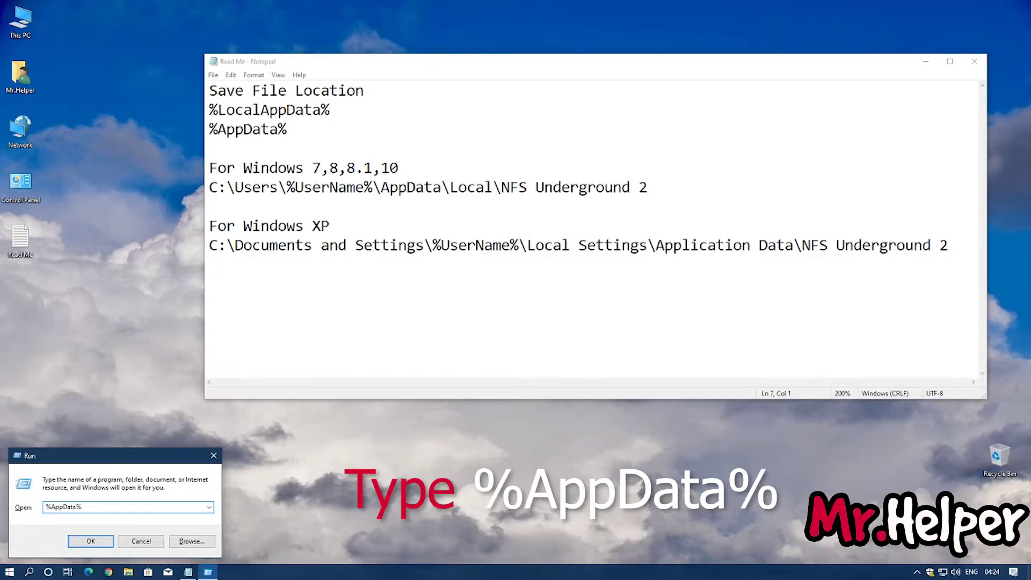
pyautogui.press('Return')
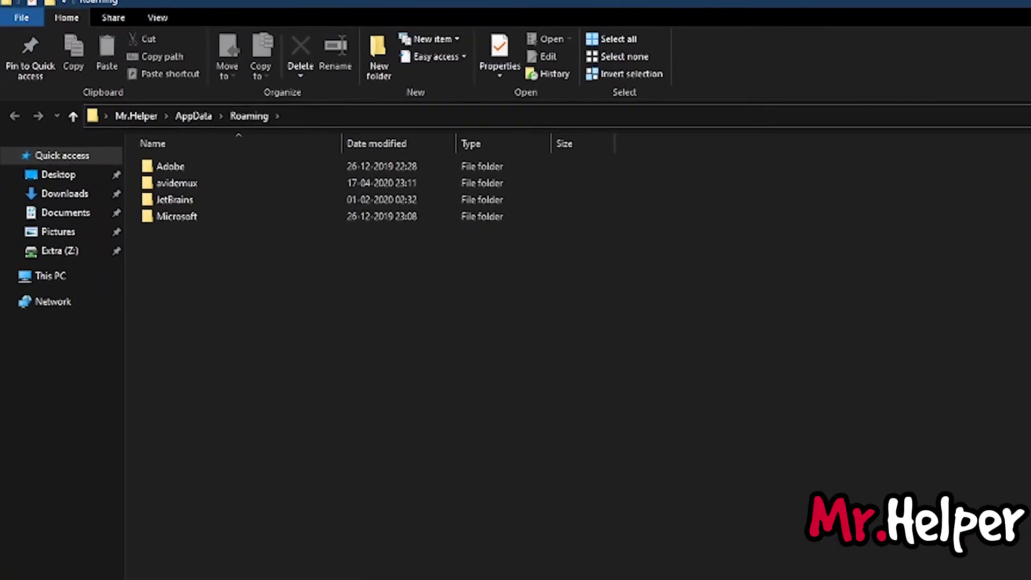
# Go up to AppData, into Local\NFS Underground 2, and select the Alex folder.
pyautogui.click(189, 114)
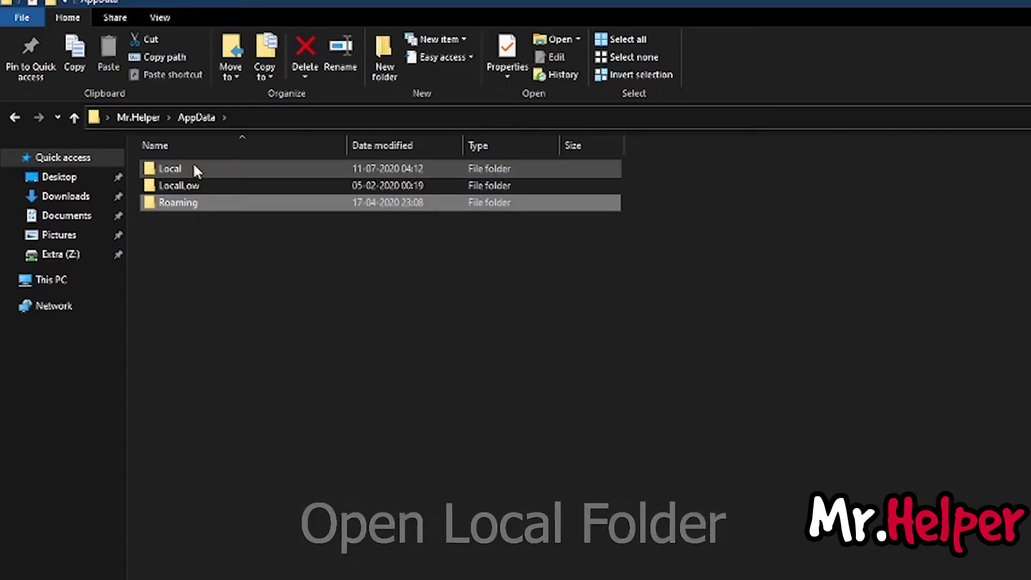
pyautogui.doubleClick(195, 168)
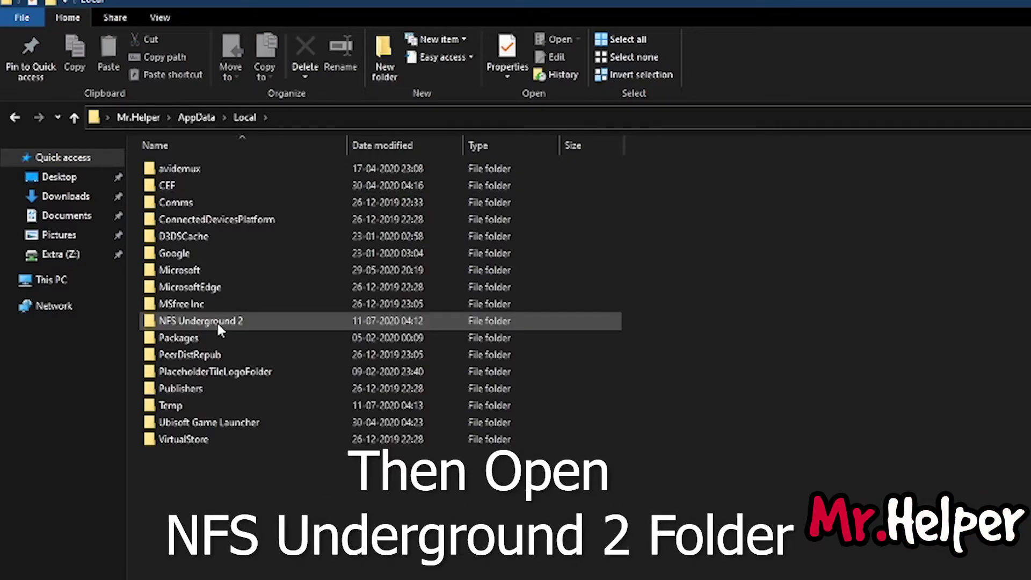
pyautogui.doubleClick(217, 321)
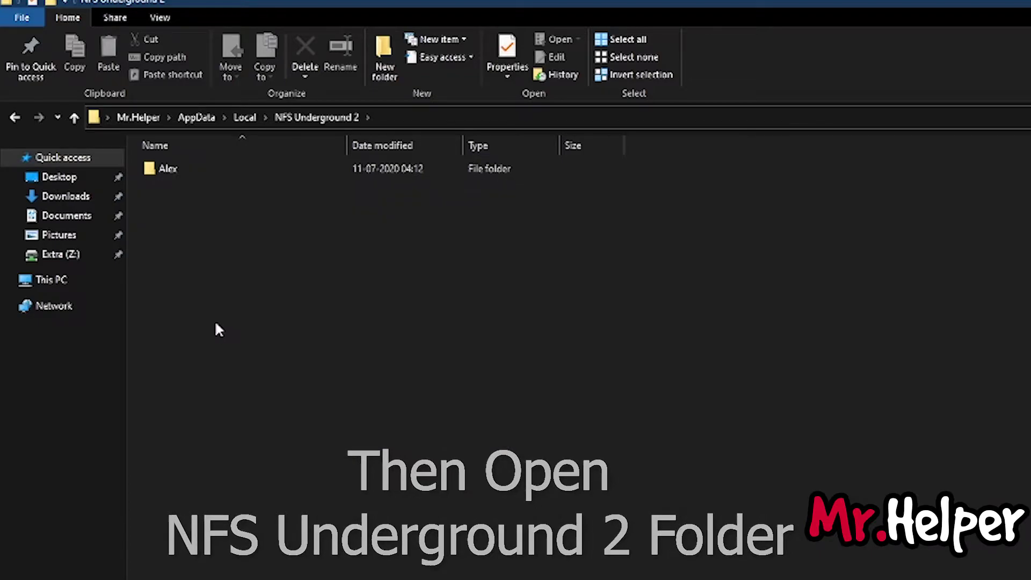
pyautogui.click(159, 119)
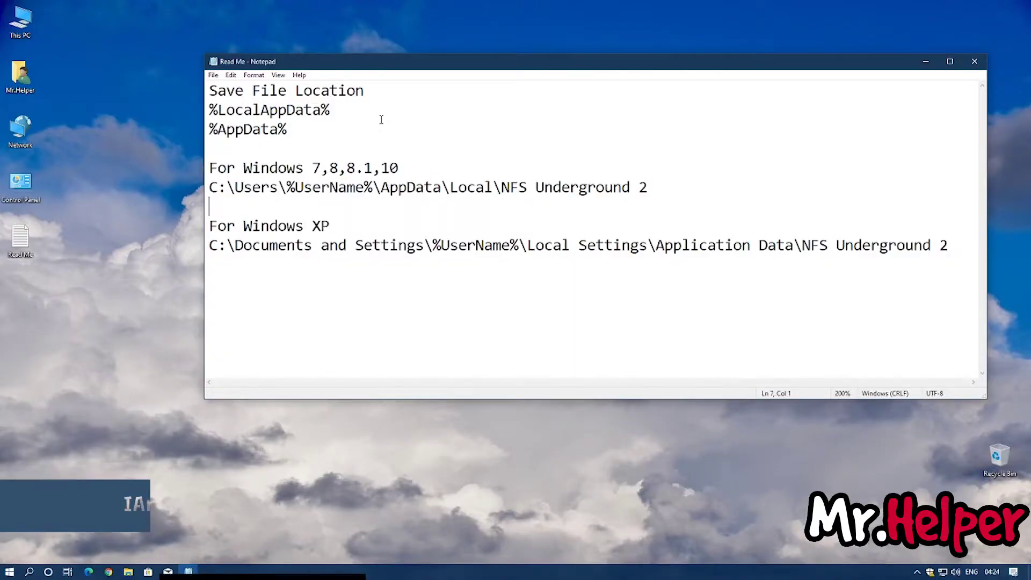
# Launch File Explorer and jump to %LocalAppData% through the address bar.
pyautogui.press('super')
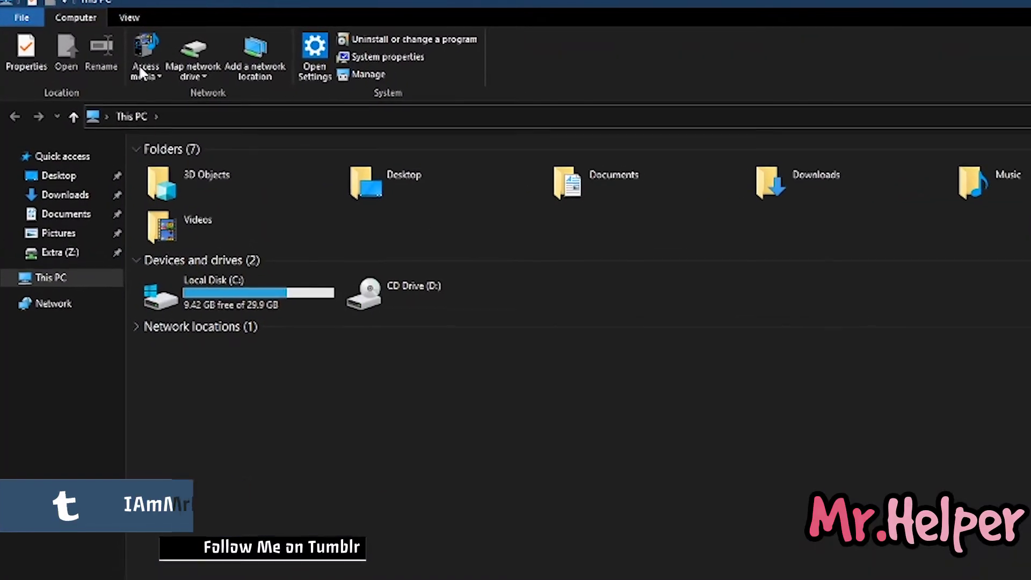
pyautogui.click(183, 108)
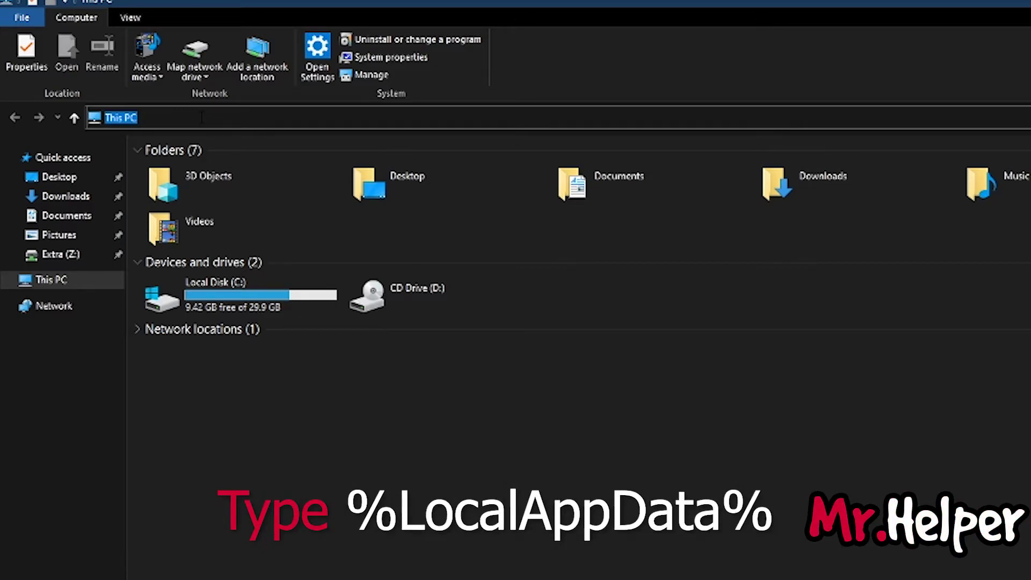
pyautogui.write('%Local')
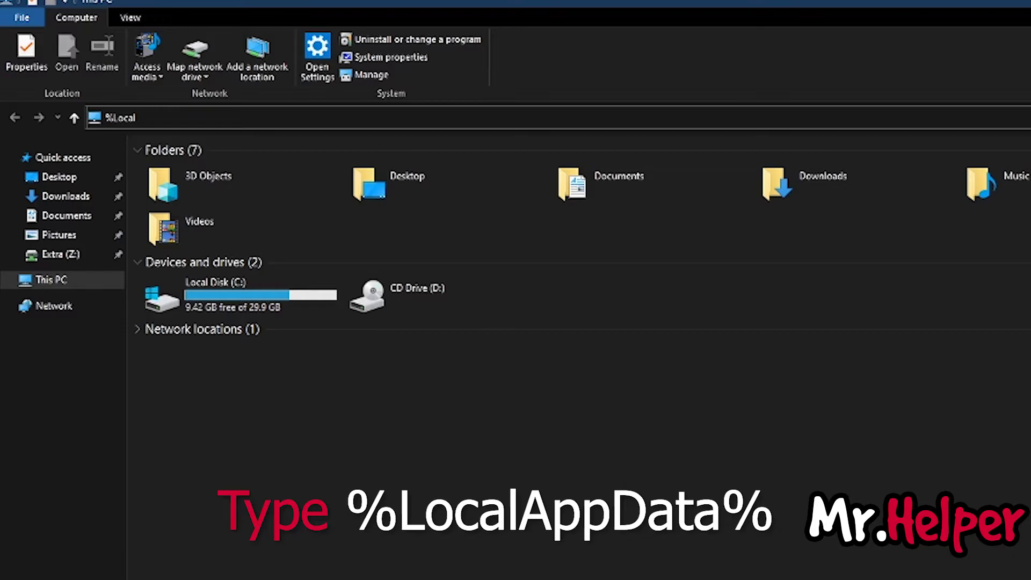
pyautogui.write('AppData%')
pyautogui.press('Return')
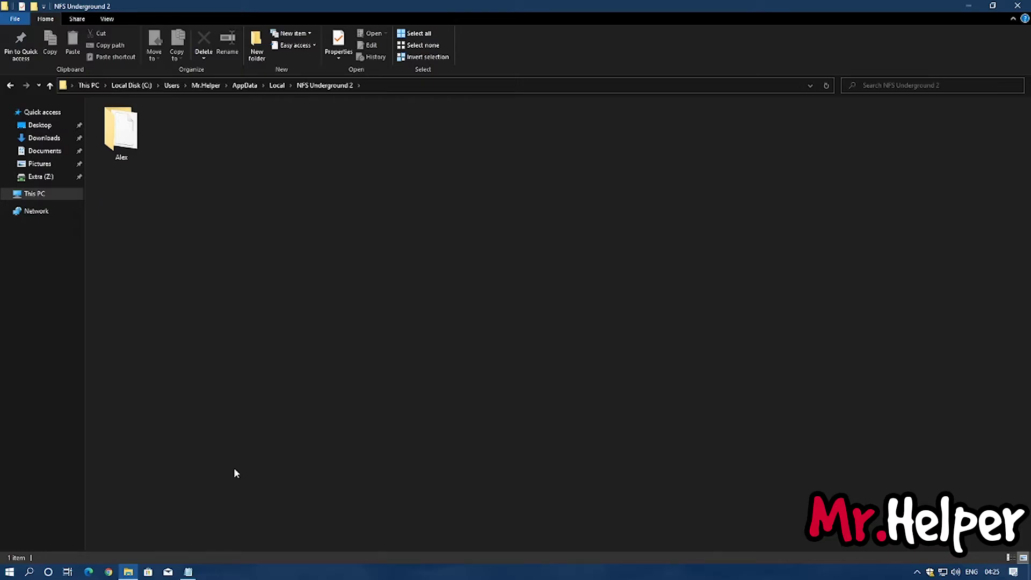
# Run %LocalAppData% from Win+R, open NFS Underground 2, and move the new window aside.
pyautogui.press('super+r')
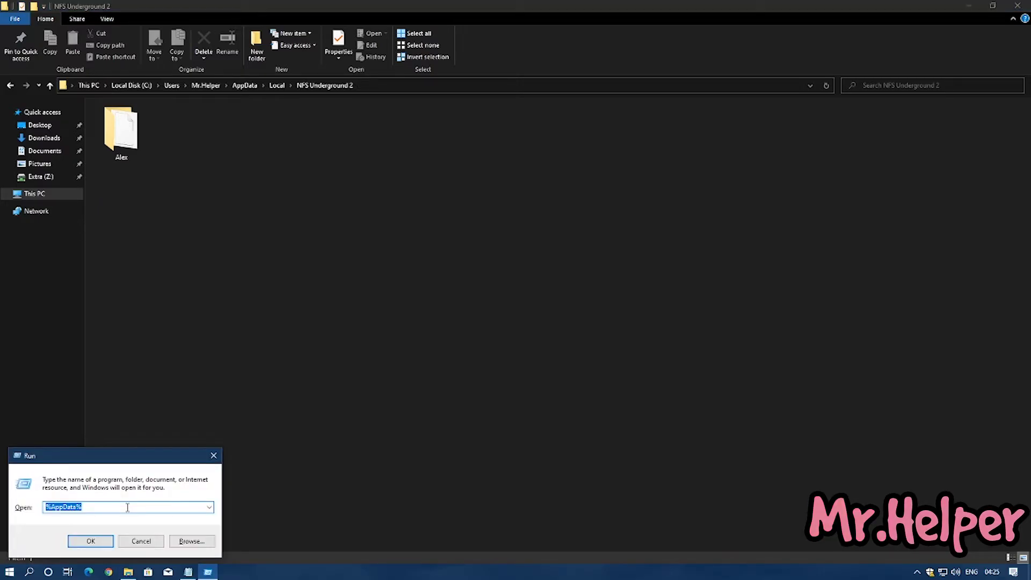
pyautogui.press('BackSpace')
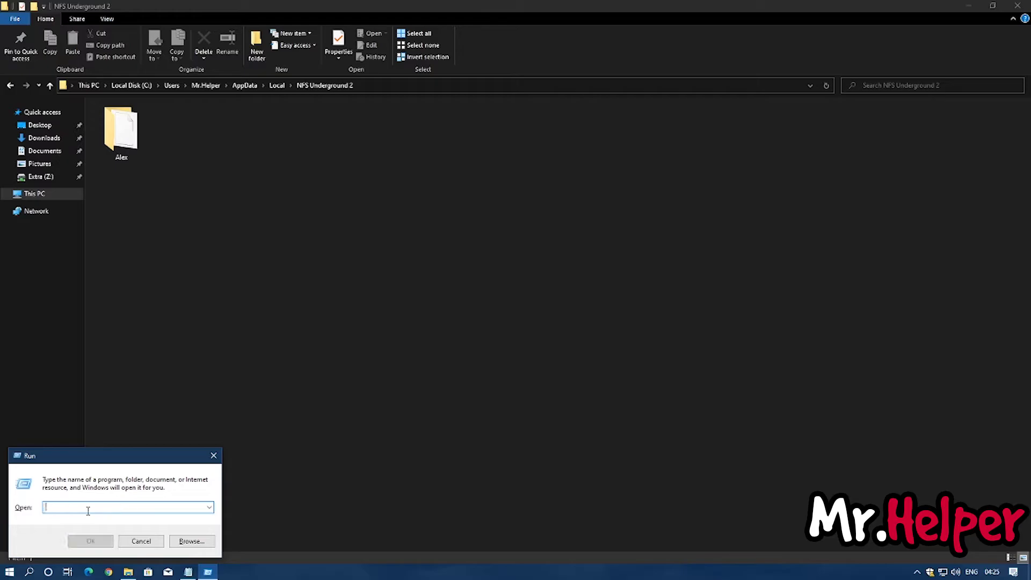
pyautogui.write('%L')
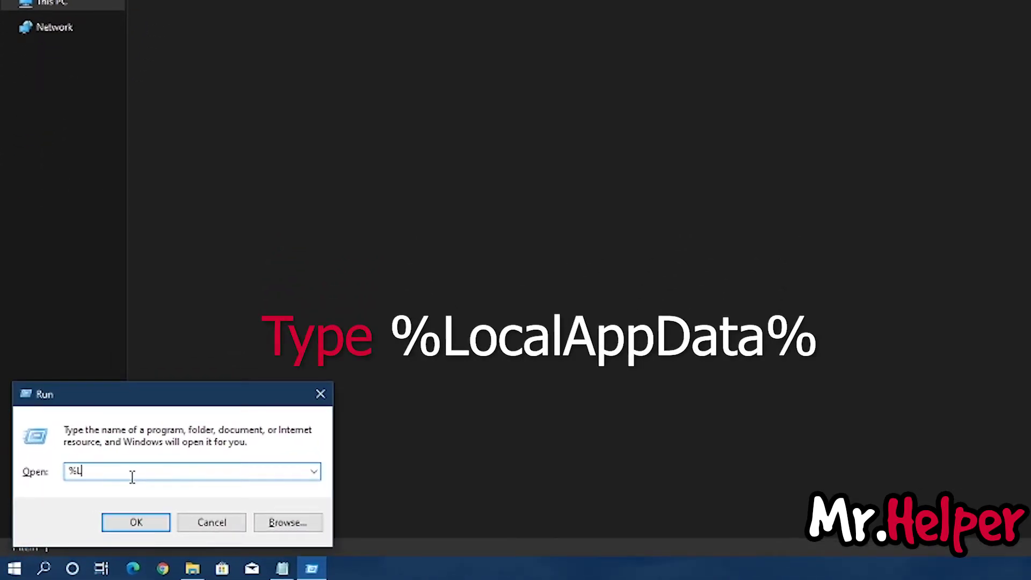
pyautogui.write('ocalAp')
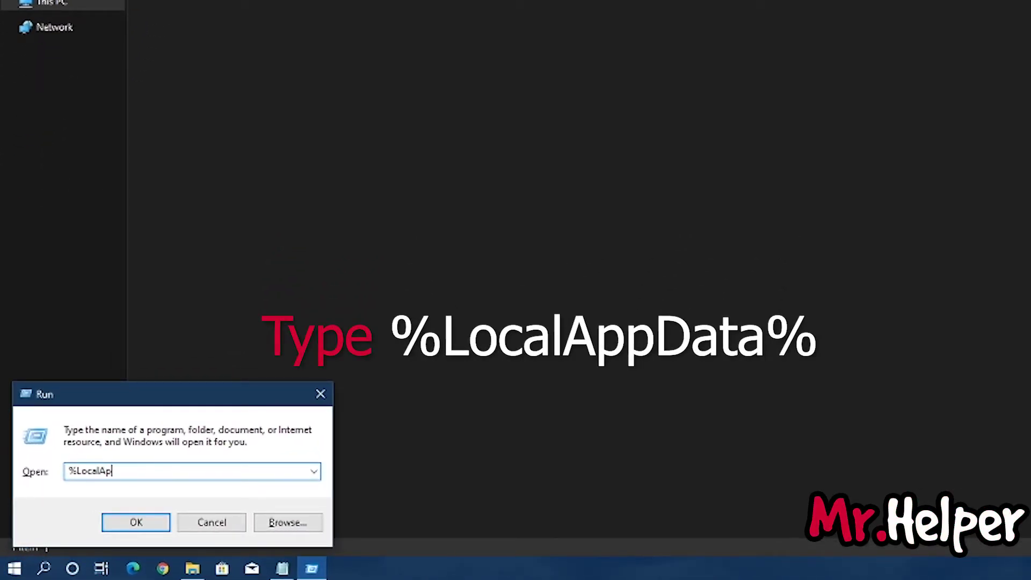
pyautogui.write('pData%')
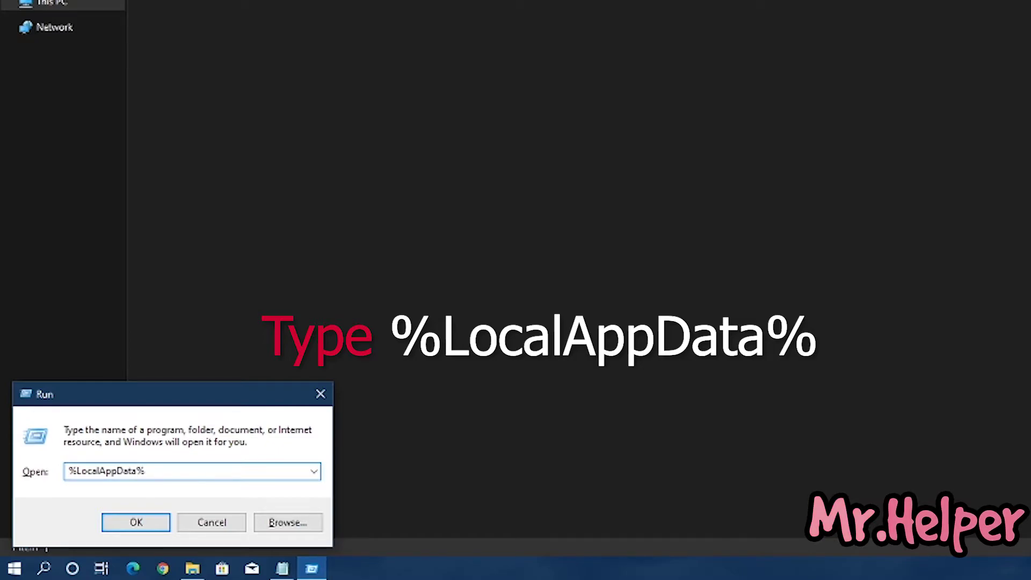
pyautogui.press('Return')
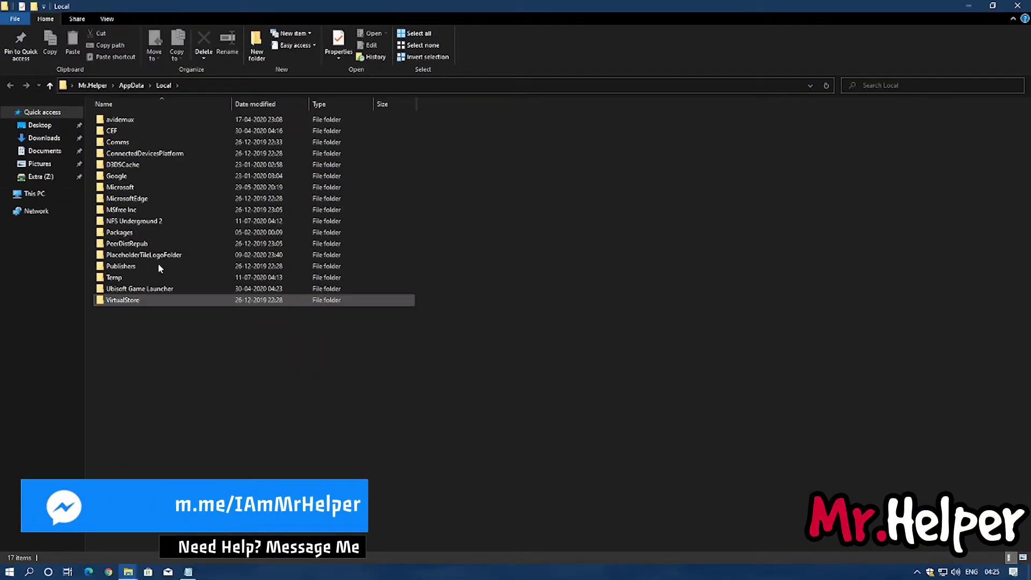
pyautogui.doubleClick(158, 221)
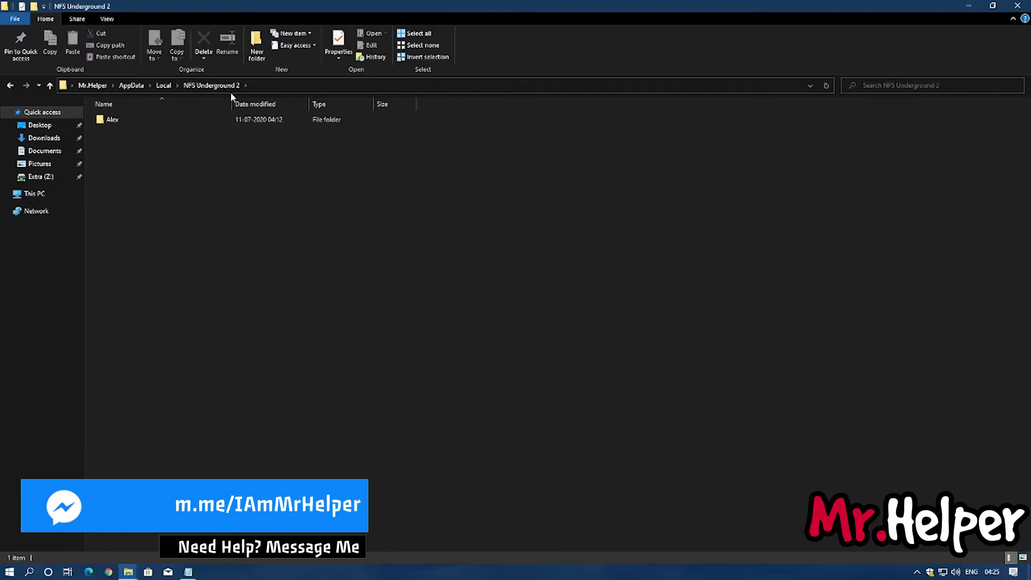
pyautogui.moveTo(285, 5); pyautogui.dragTo(475, 150)
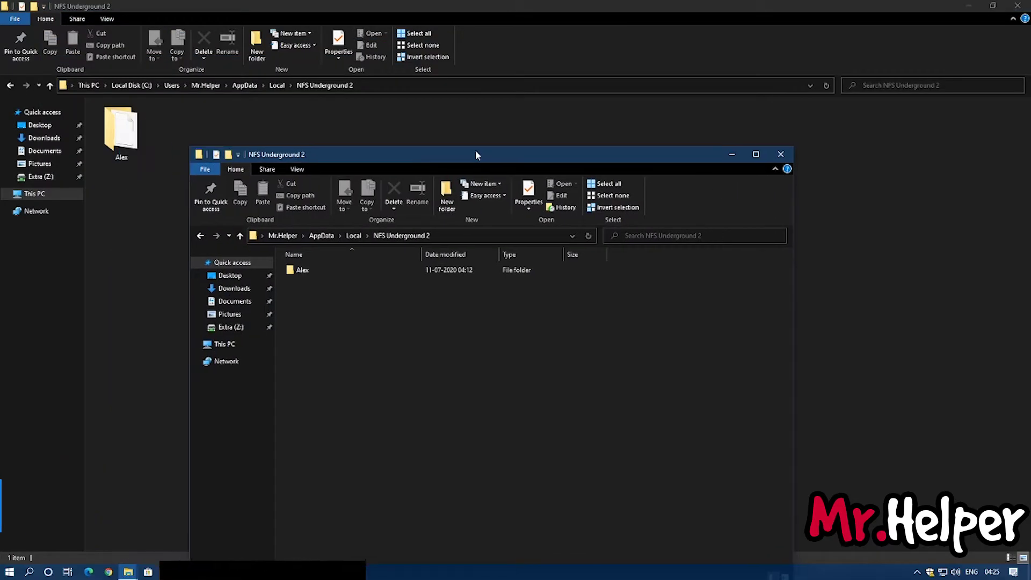
# Close the duplicate window and highlight the Windows 7–10 save path and its %UserName% part.
pyautogui.click(781, 155)
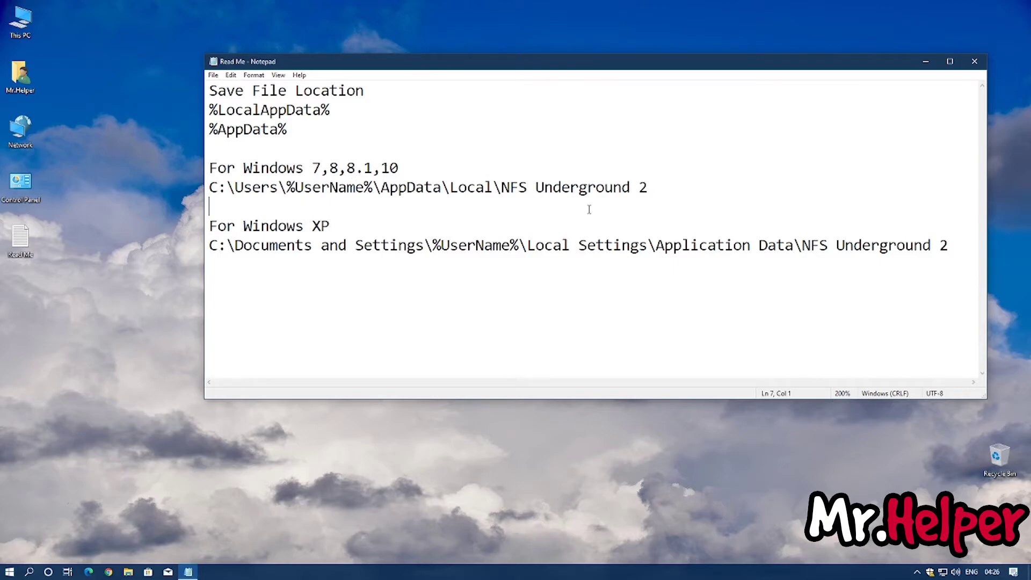
pyautogui.moveTo(663, 191); pyautogui.dragTo(208, 191)
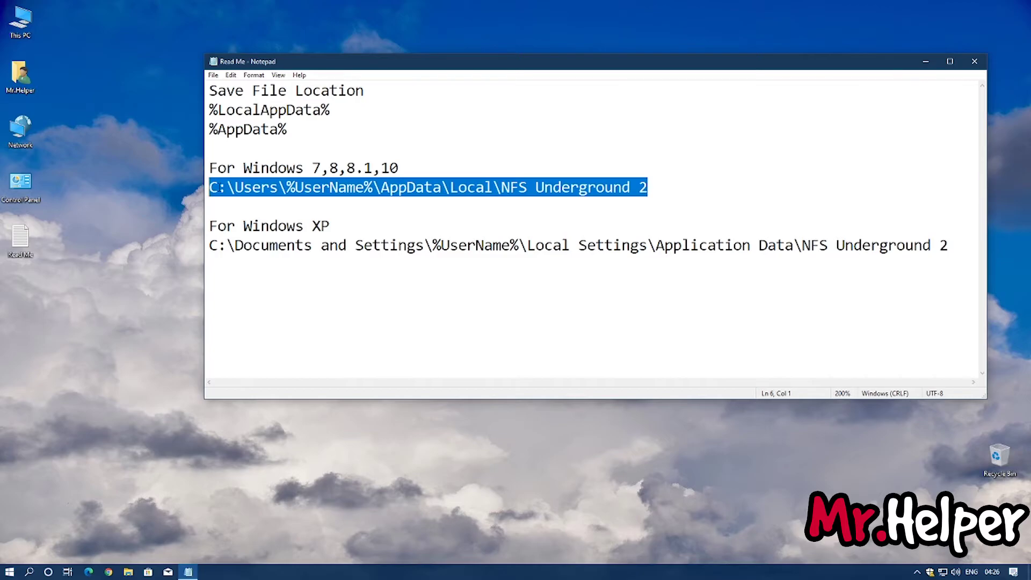
pyautogui.click(290, 187)
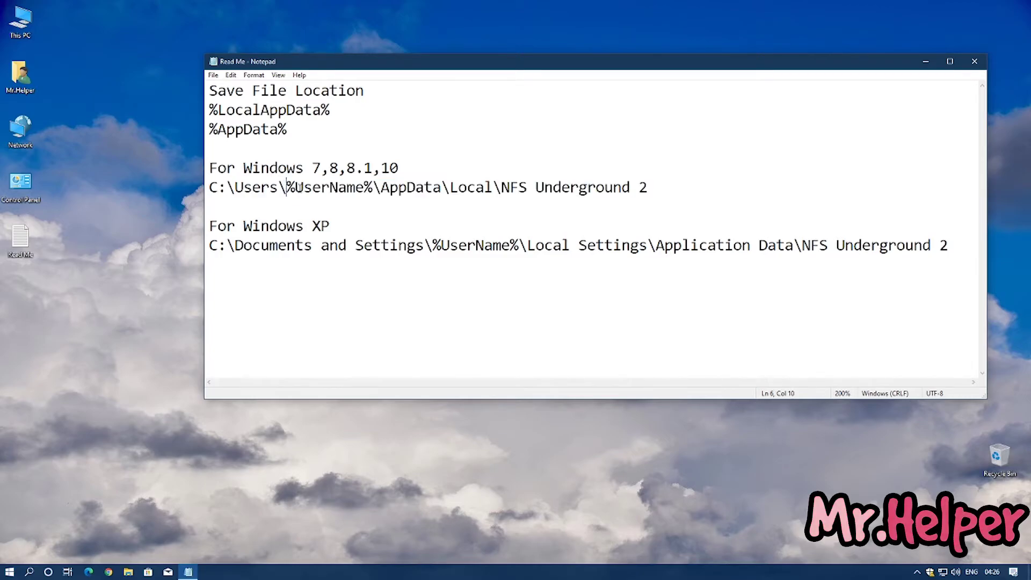
pyautogui.moveTo(290, 188); pyautogui.dragTo(373, 188)
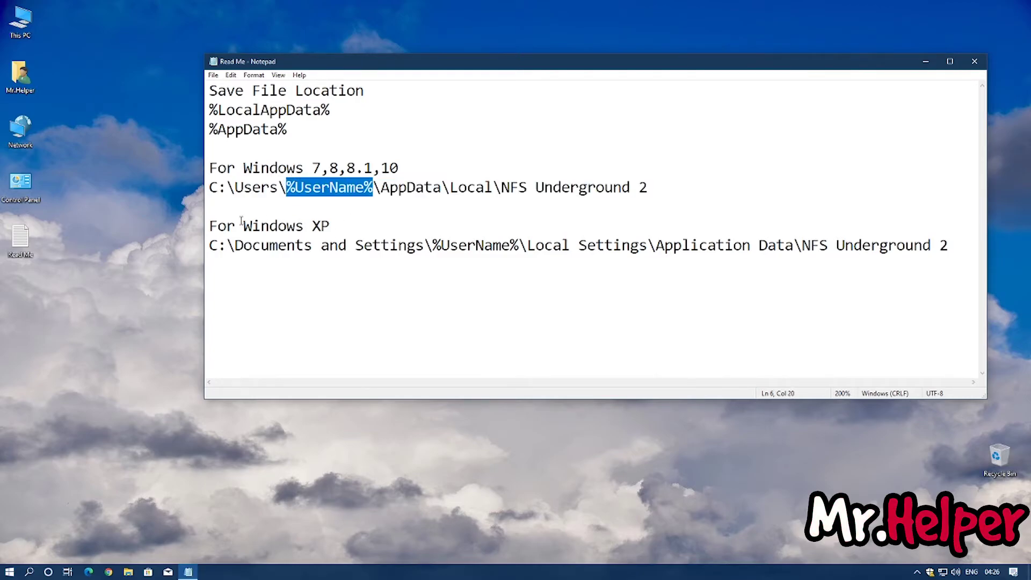
# Highlight the Windows XP save-file path in Read Me, then minimize Notepad.
pyautogui.moveTo(242, 225); pyautogui.dragTo(330, 227)
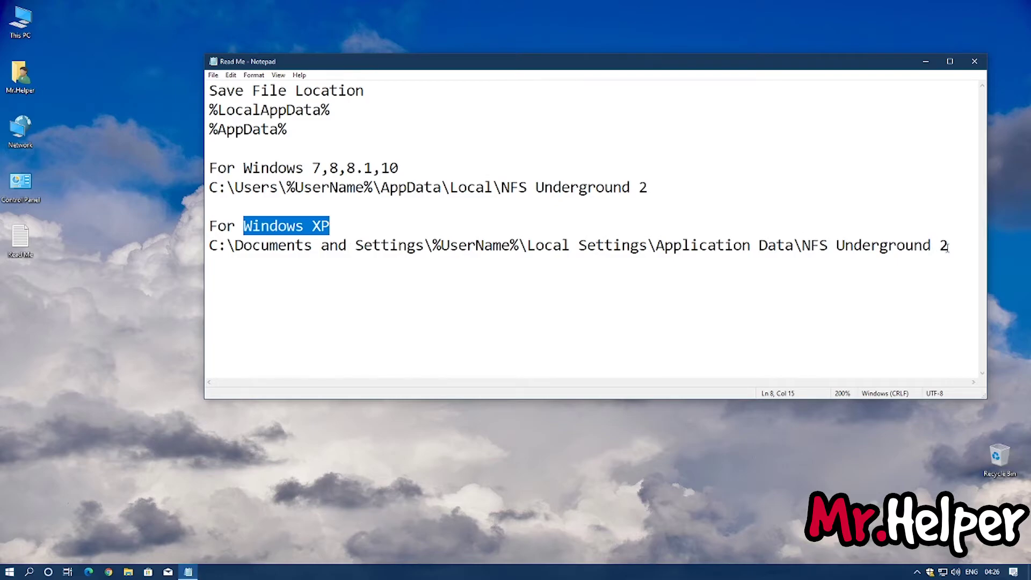
pyautogui.moveTo(948, 247); pyautogui.dragTo(207, 250)
pyautogui.click(416, 247)
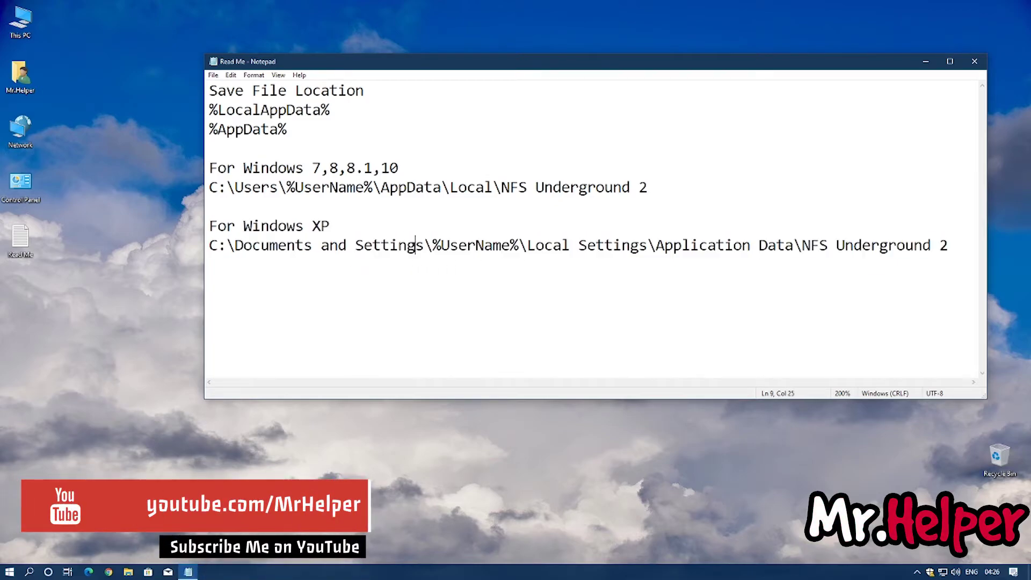
pyautogui.click(927, 64)
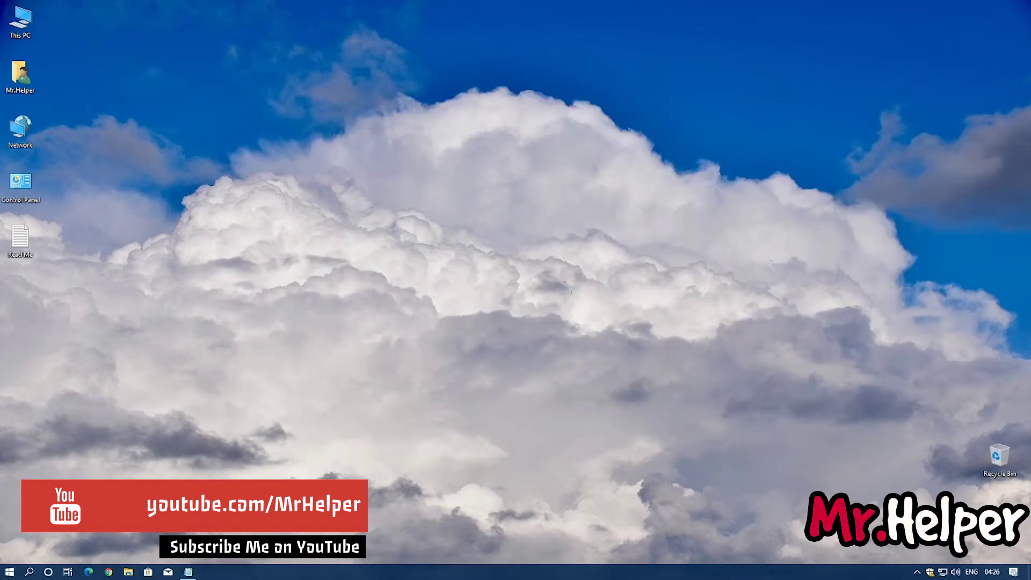